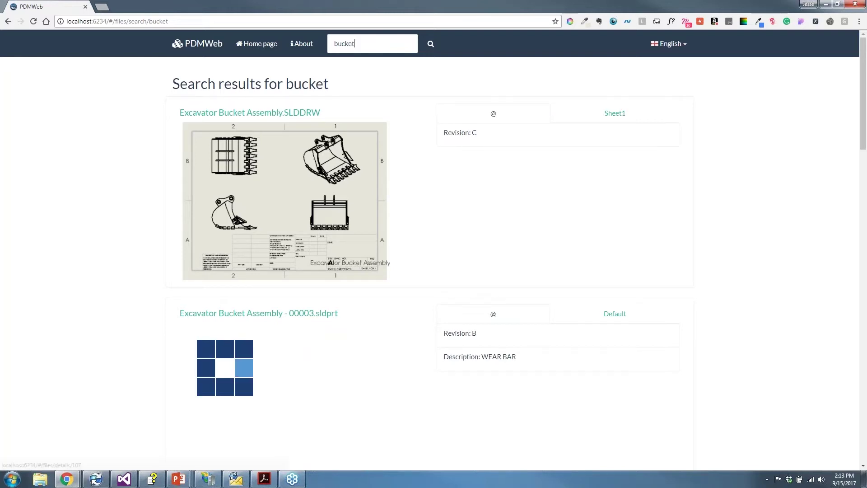
Open the Excavator Bucket Assembly.SLDDRW drawing from the search results and submit it for approval
click(271, 115)
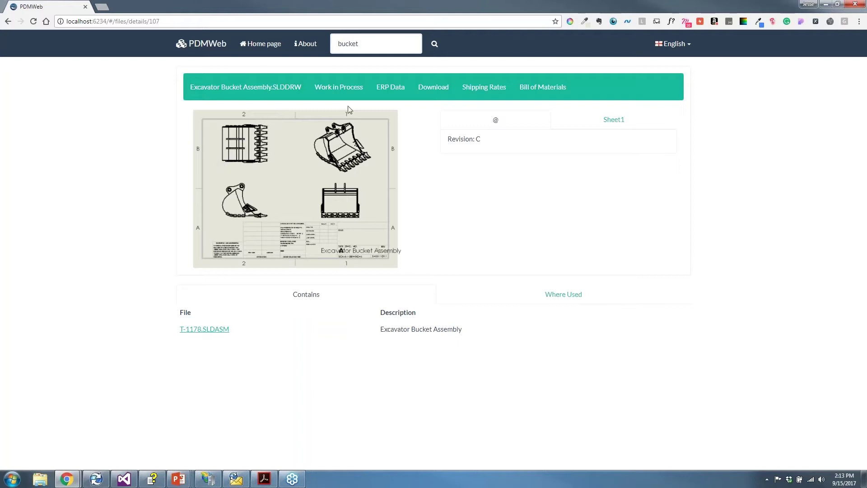
click(343, 91)
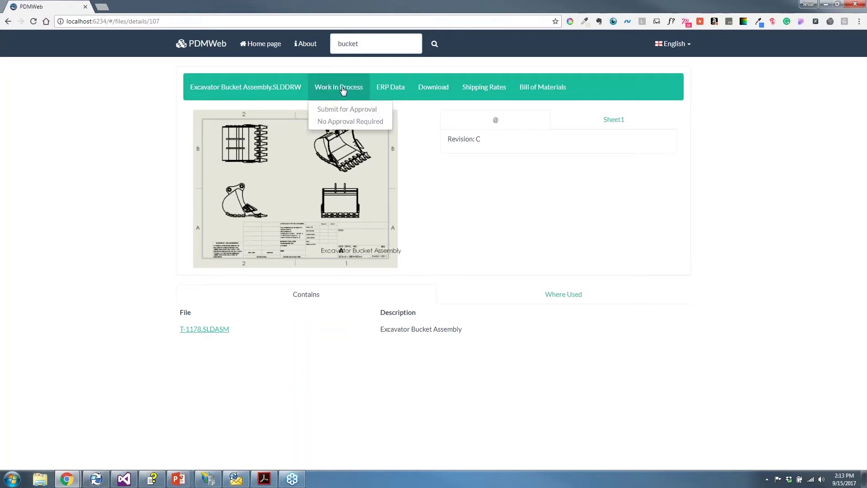
click(357, 109)
click(455, 296)
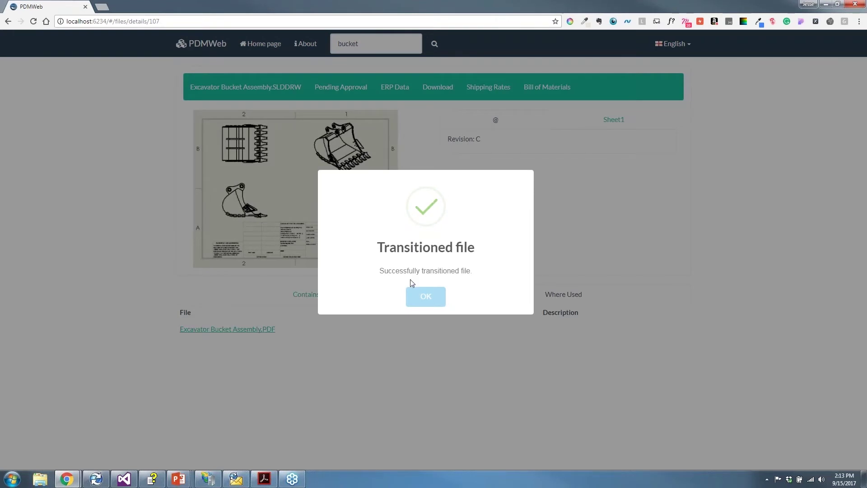
click(433, 298)
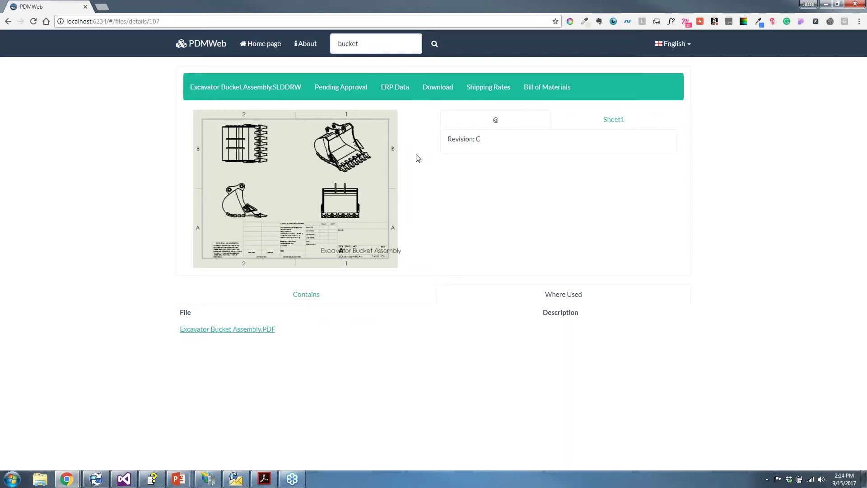
Download the bucket assembly drawing as a PDF, view the downloaded file and close it
click(436, 92)
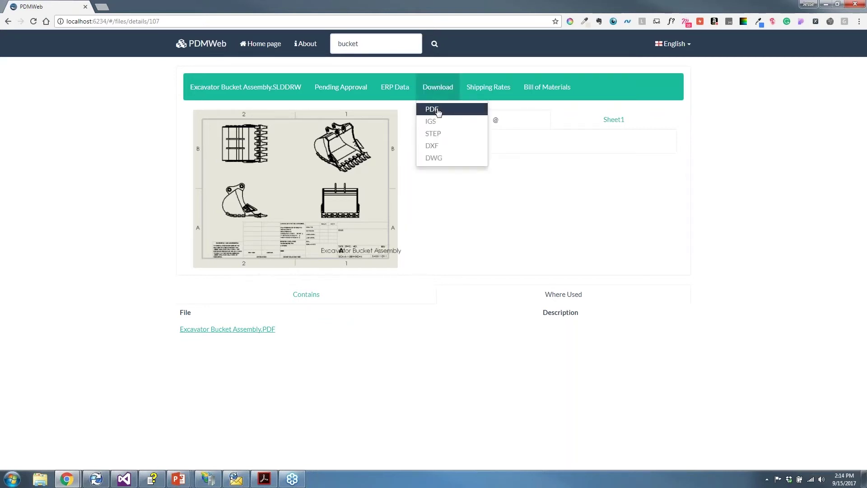
click(434, 109)
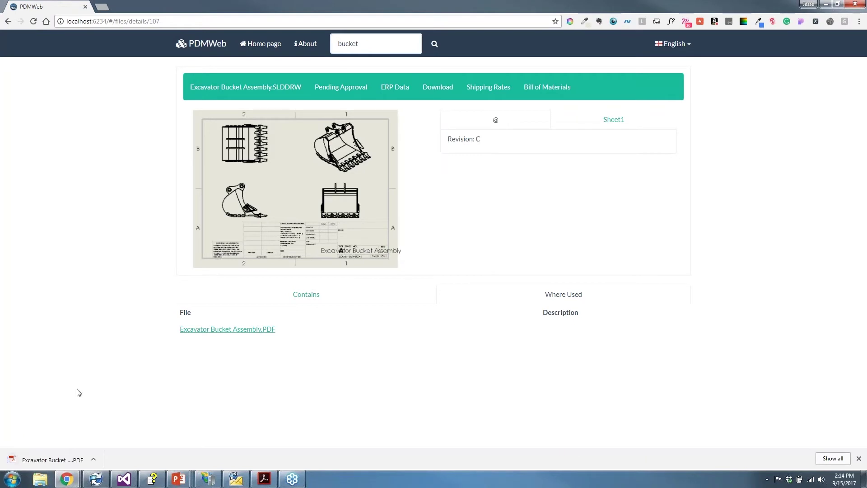
click(75, 461)
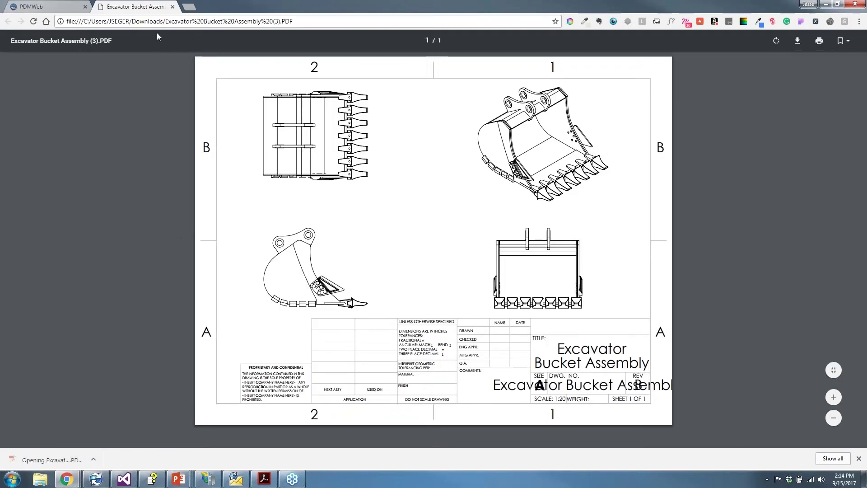
click(172, 7)
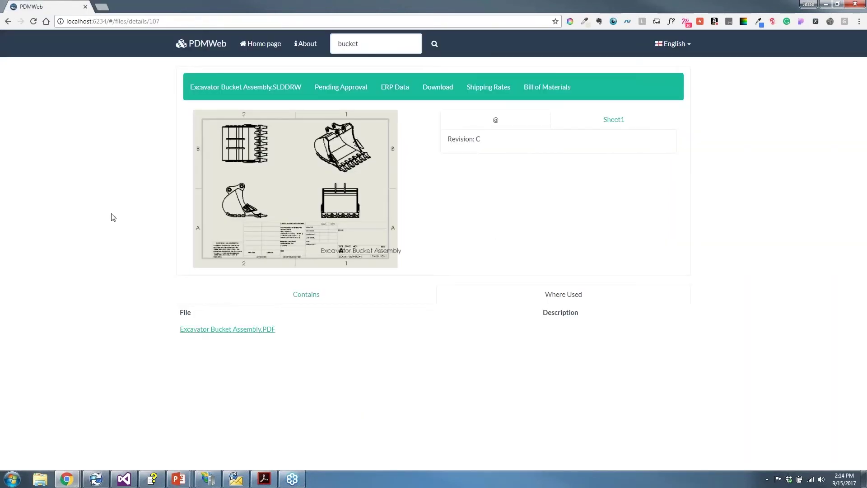
Open the T-1178.SLDASM assembly contained in the drawing and bring up its bill of materials
click(305, 296)
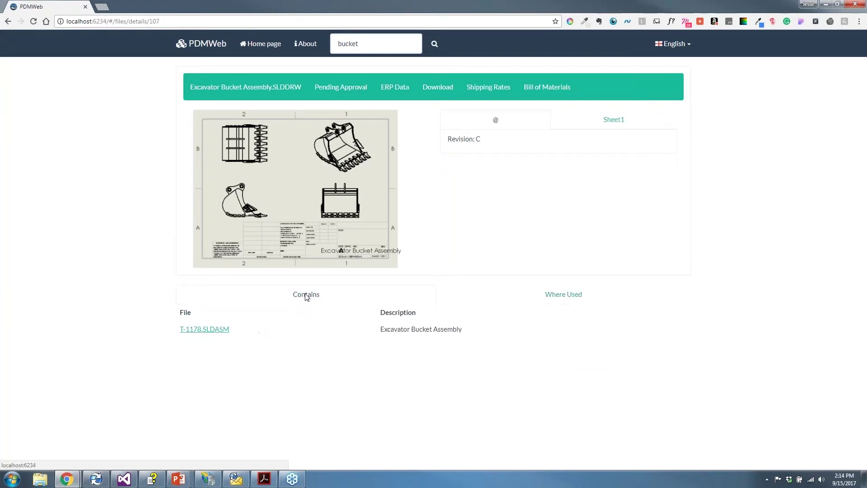
click(219, 330)
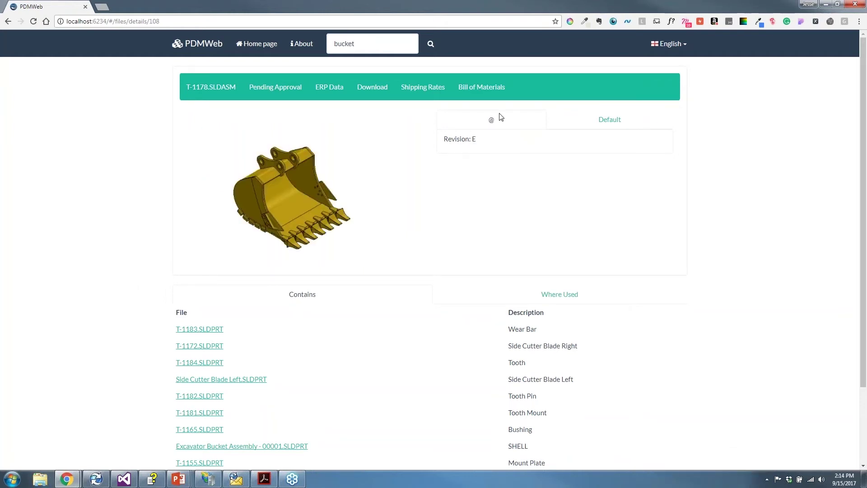
click(493, 94)
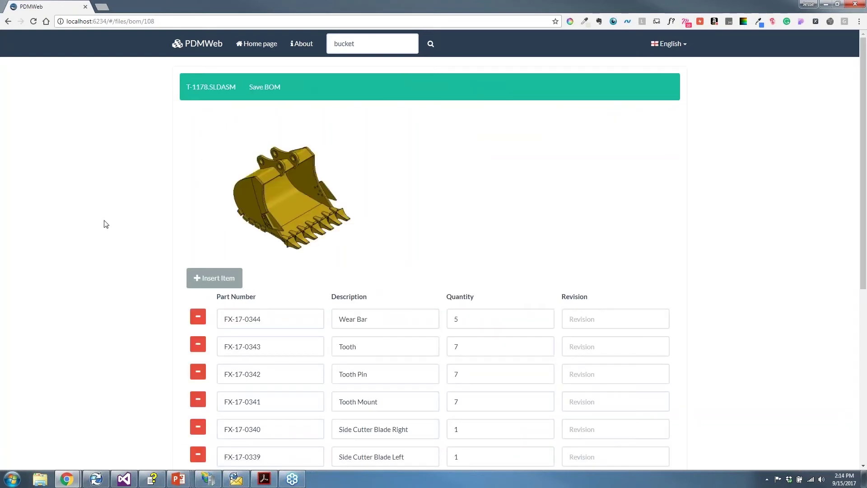
Insert a bill of materials item with part number 654325, description NEW ITEM and quantity 5
scroll(106, 224, down, 1)
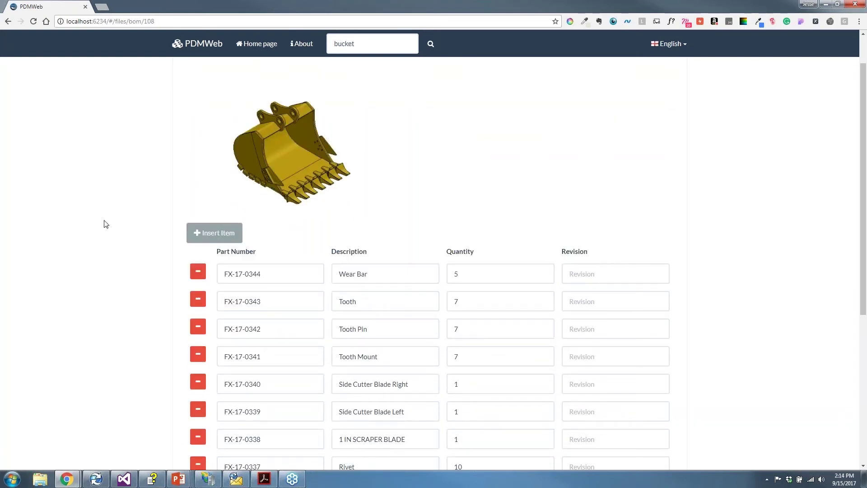
scroll(106, 250, down, 2)
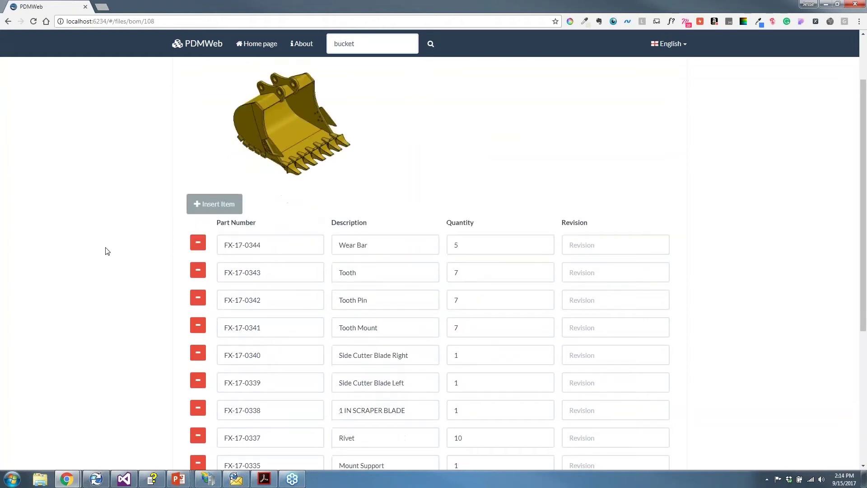
scroll(106, 248, down, 2)
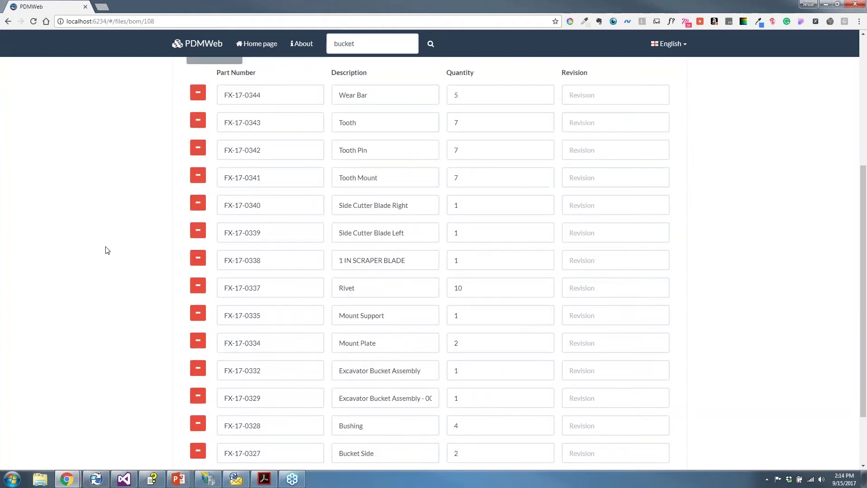
scroll(191, 222, up, 4)
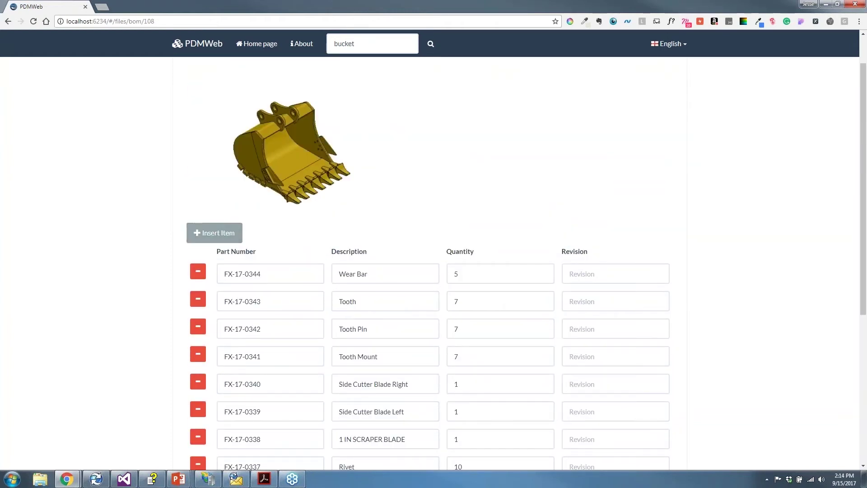
click(217, 234)
click(265, 272)
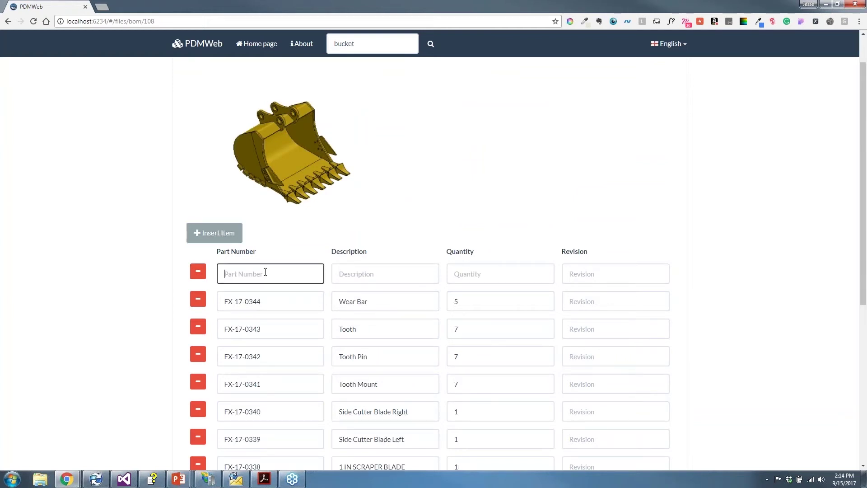
text(654325)
key(Tab)
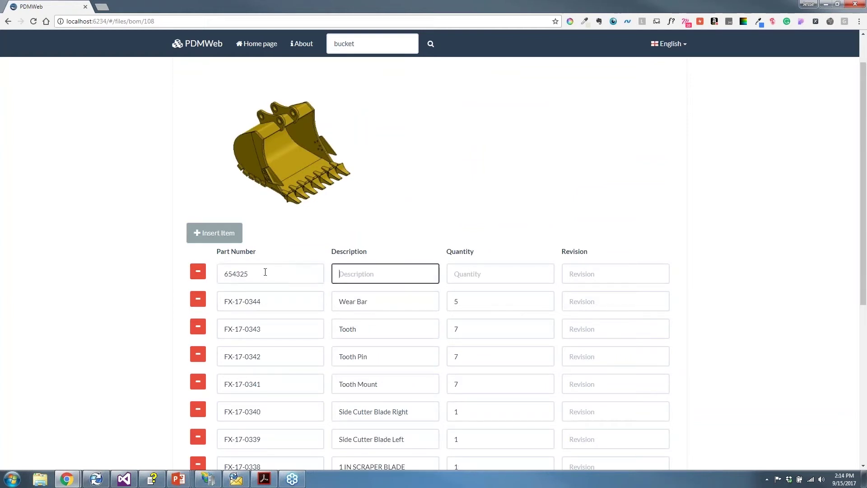
text(NEW ITEM)
key(Tab)
text(5)
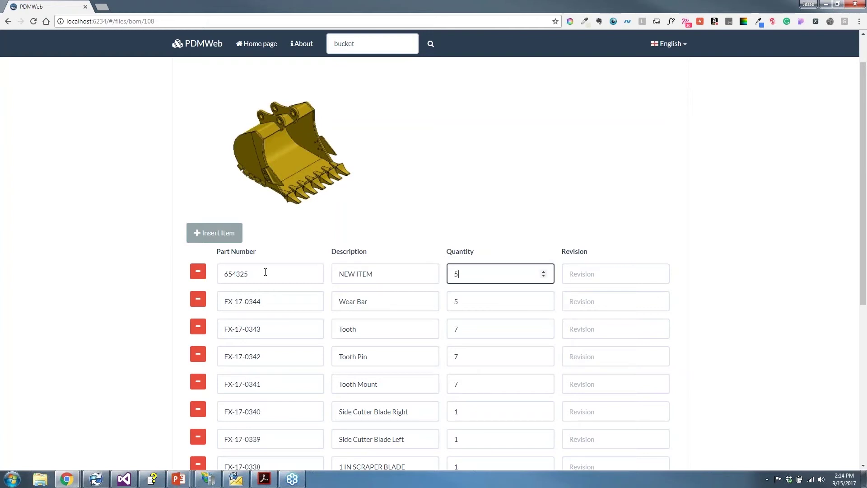
Save the edited bill of materials of T-1178.SLDASM
scroll(263, 268, up, 1)
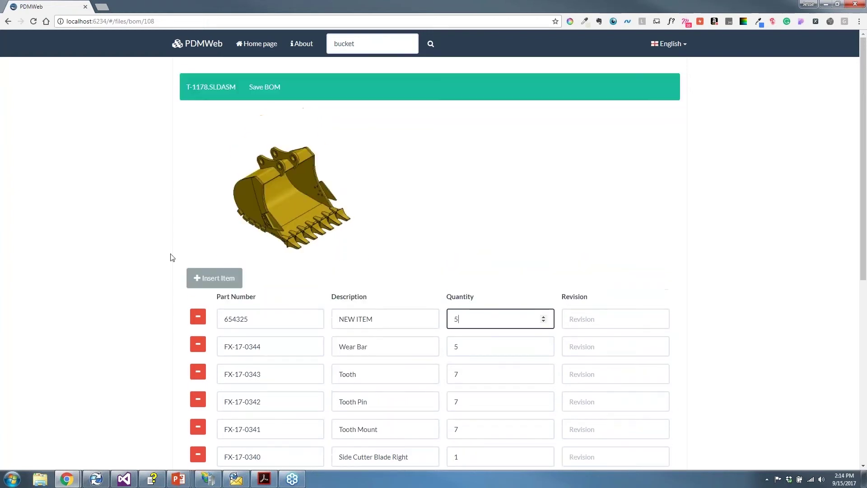
click(265, 87)
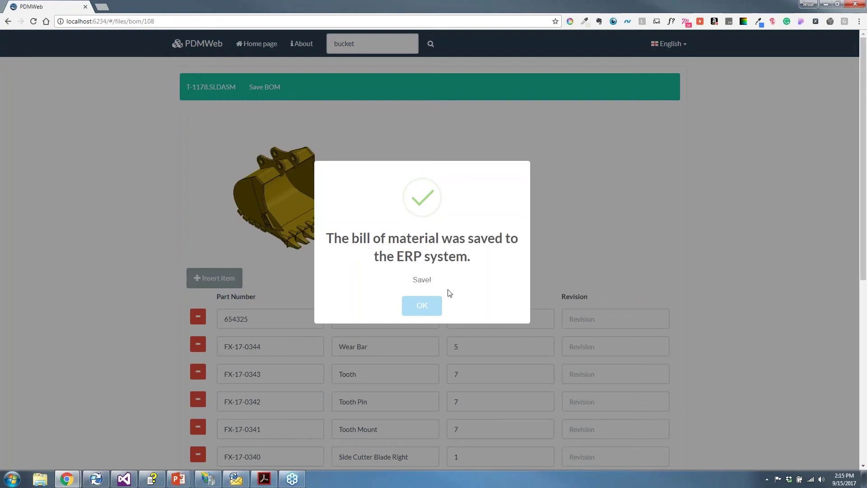
click(433, 312)
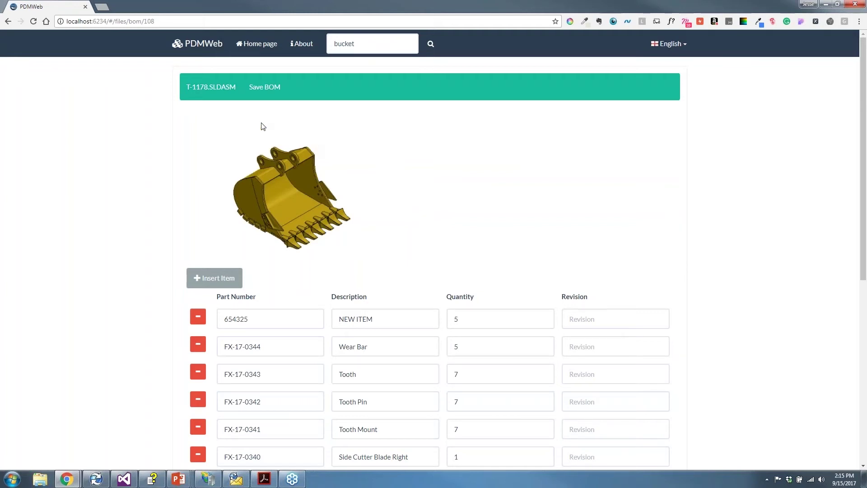
Return to the T-1178.SLDASM details and open its tooth part, T-1184.SLDPRT
click(230, 94)
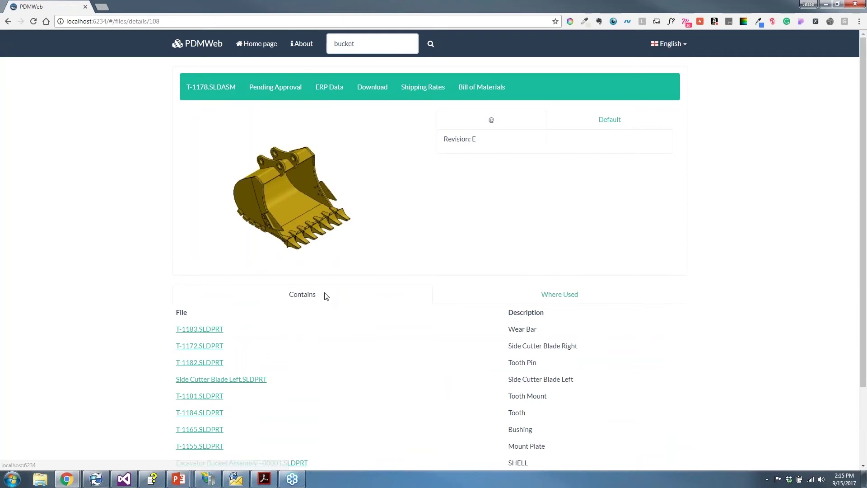
scroll(325, 295, down, 2)
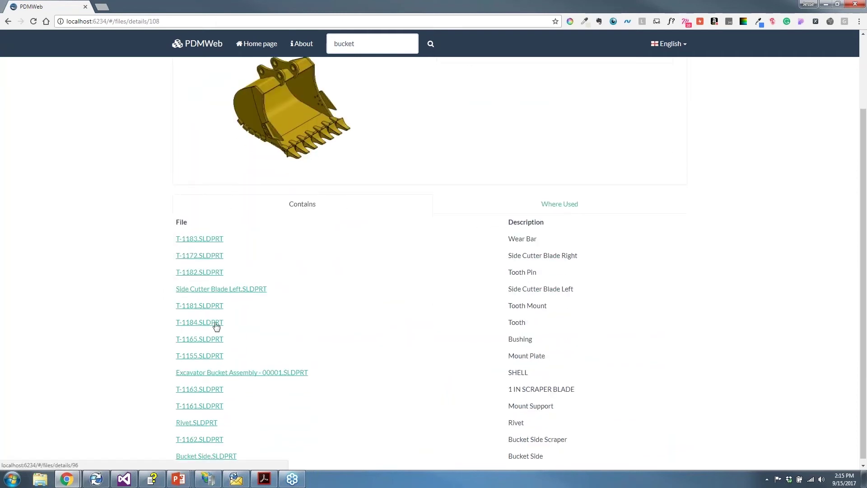
click(216, 323)
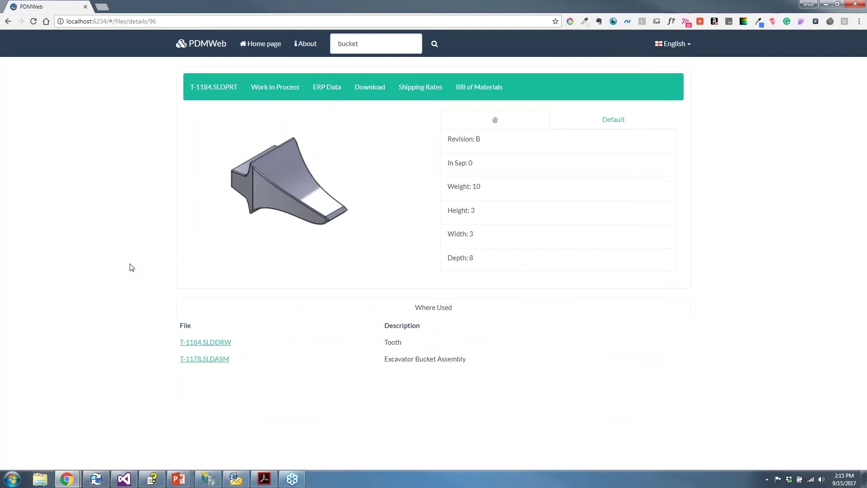
Review the tooth part's ERP details and sales orders, and close them without saving
click(335, 92)
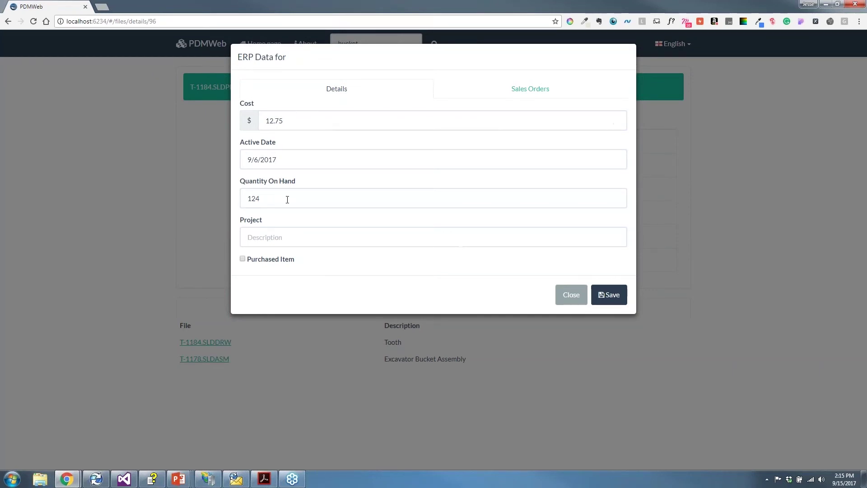
click(327, 208)
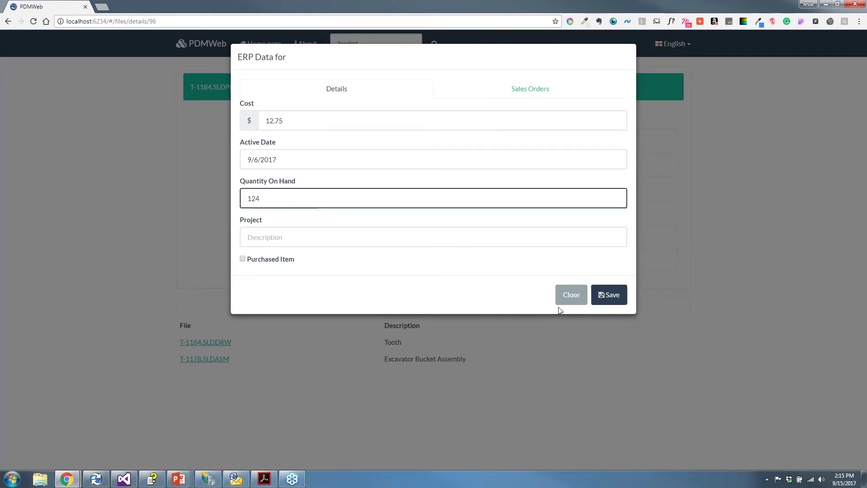
click(529, 92)
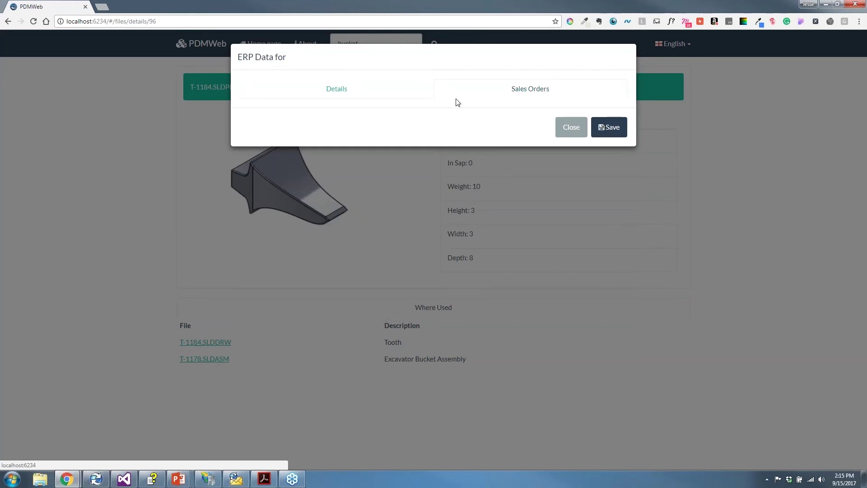
click(572, 131)
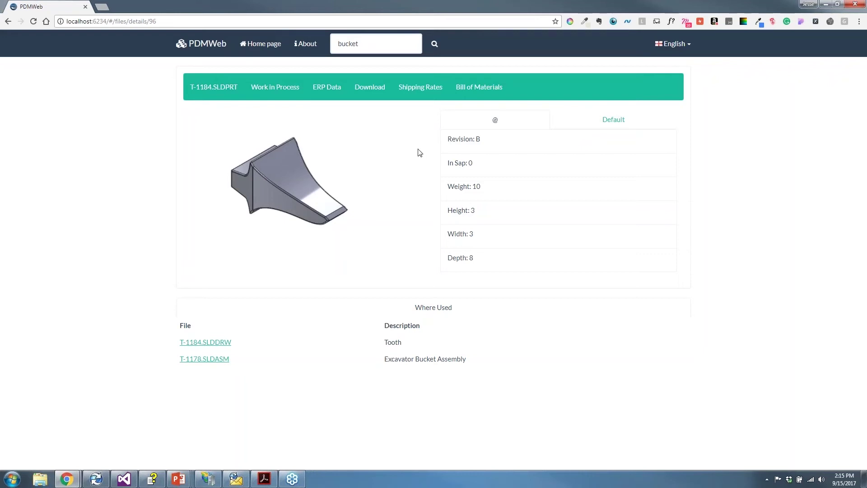
Open the shipping rates form for T-1184.SLDPRT and review its ship-from, ship-to and shipment details
click(419, 87)
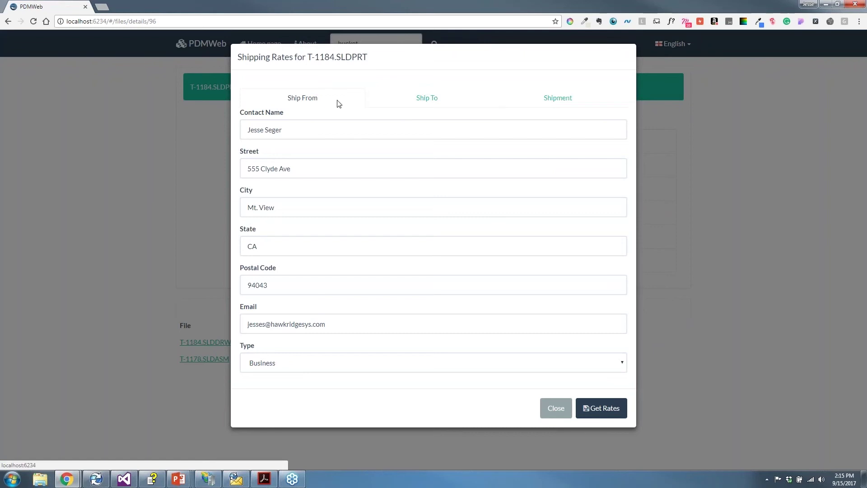
click(452, 100)
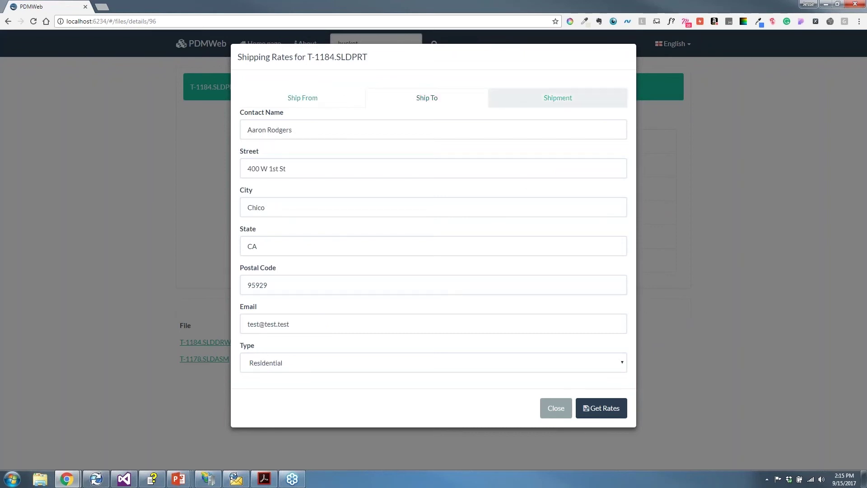
click(557, 98)
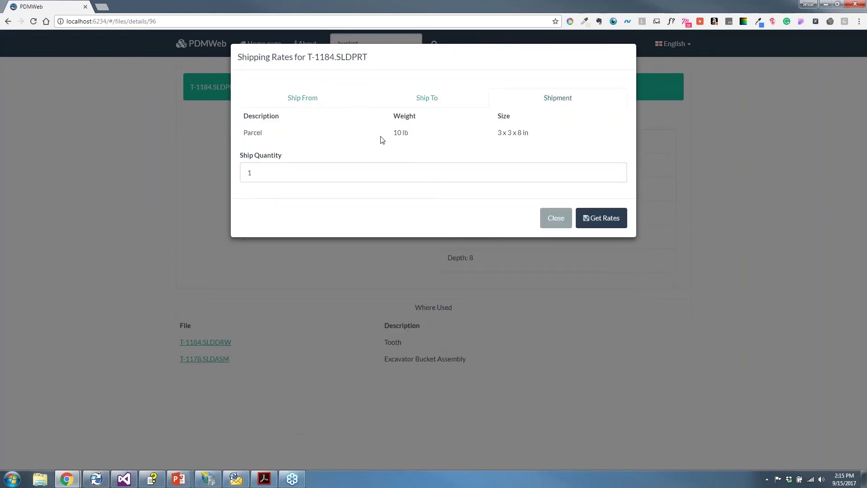
drag(389, 134, 531, 143)
click(512, 143)
Set the ship quantity of the tooth part to 8
click(291, 177)
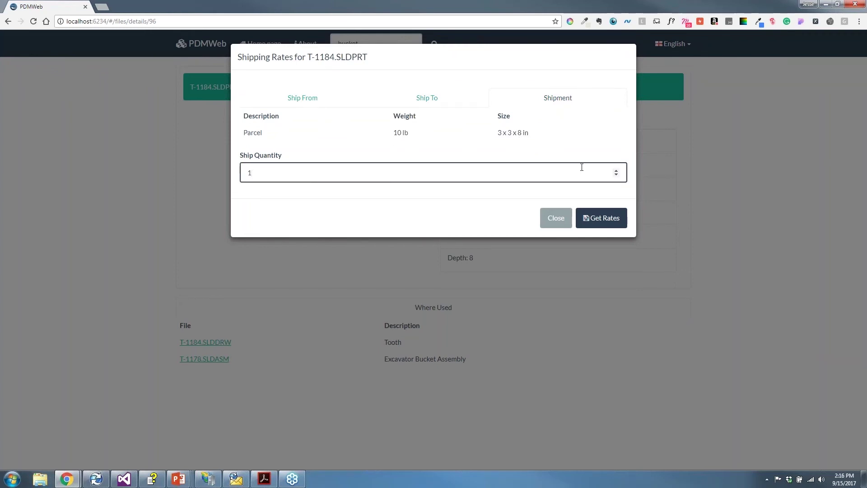
click(616, 170)
click(616, 170)
click(616, 170)
click(616, 170)
click(616, 170)
click(616, 170)
click(616, 170)
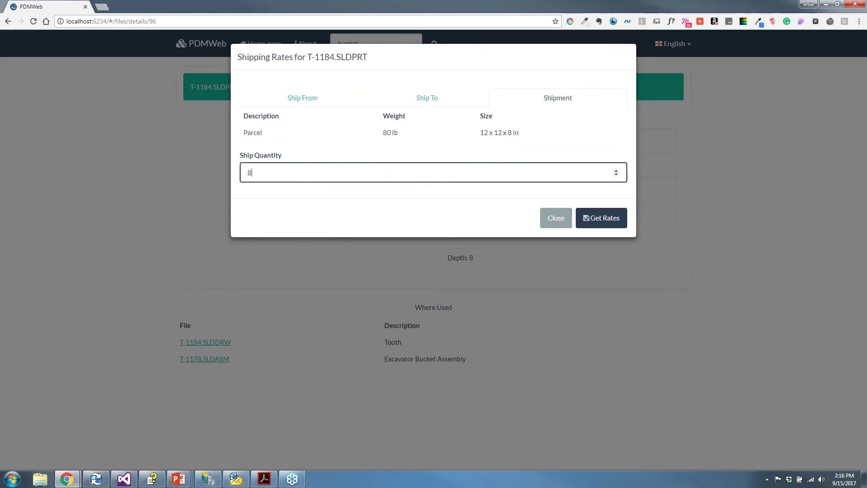
Check the updated parcel size and get the shipping rates for the shipment
drag(481, 132, 529, 134)
click(499, 129)
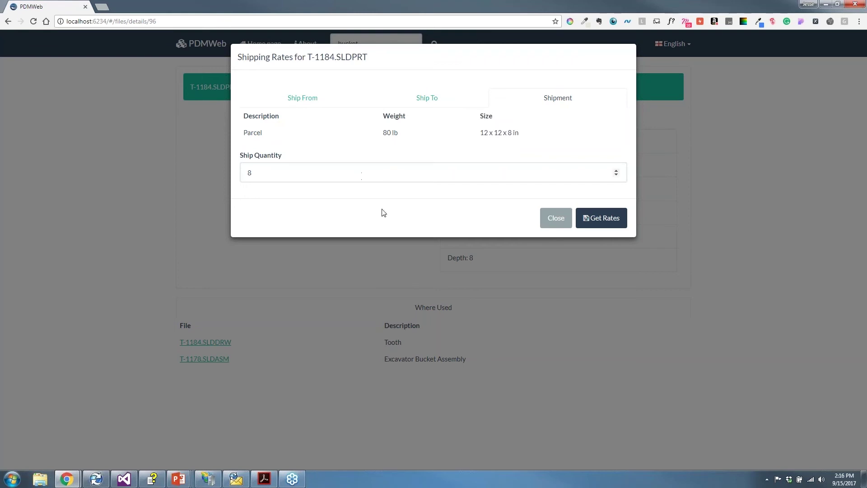
click(614, 221)
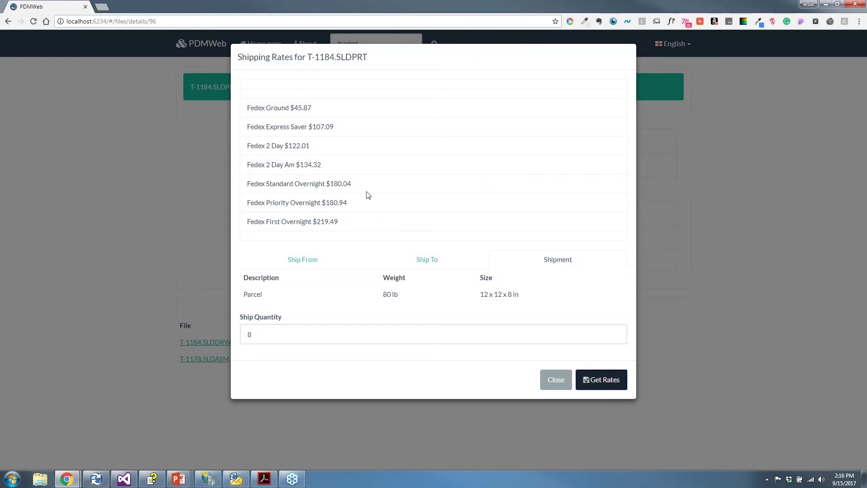
Review the Fedex Ground and Fedex 2 Day rates for the shipment, and close the shipping rates form
drag(253, 110, 327, 112)
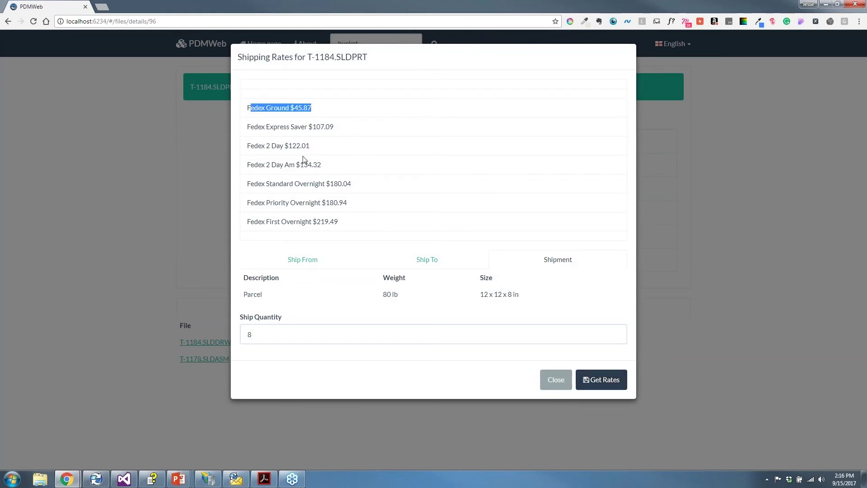
drag(265, 146, 335, 151)
click(337, 152)
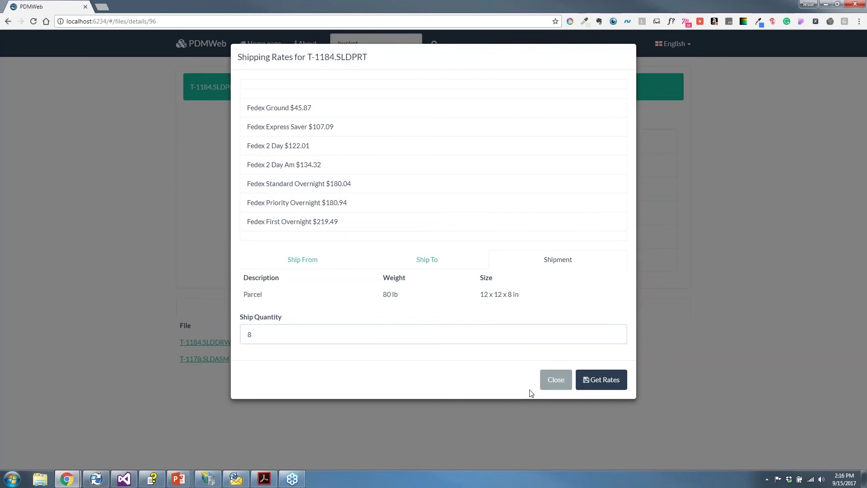
click(556, 379)
Switch to the SOLIDWORKS PDM Inbox and open the Excavator Bucket Assembly.SLDDRW link from the approval notification in a maximized browser window
click(235, 478)
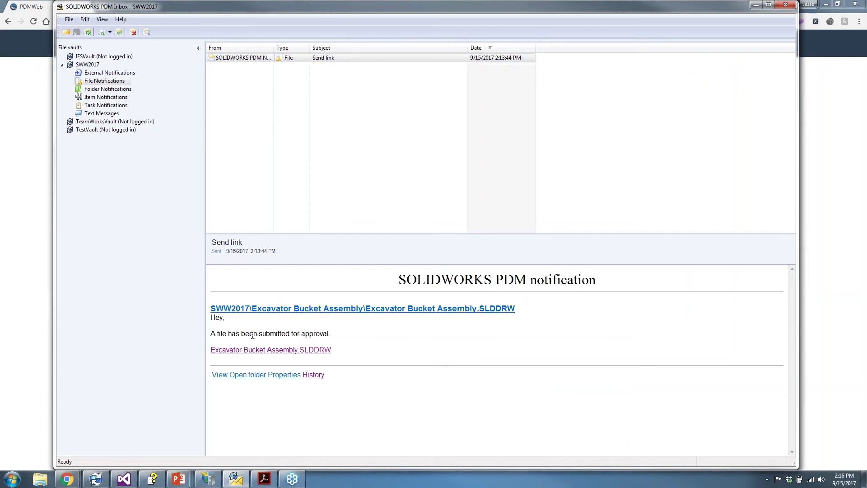
click(310, 351)
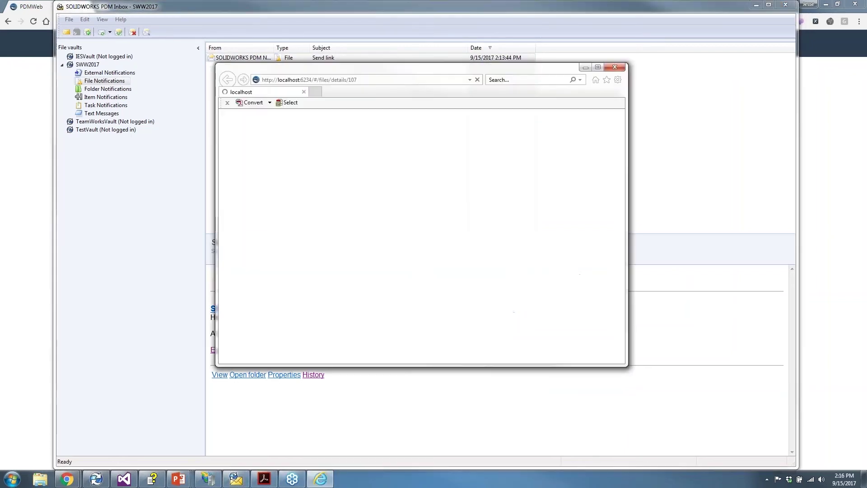
click(598, 68)
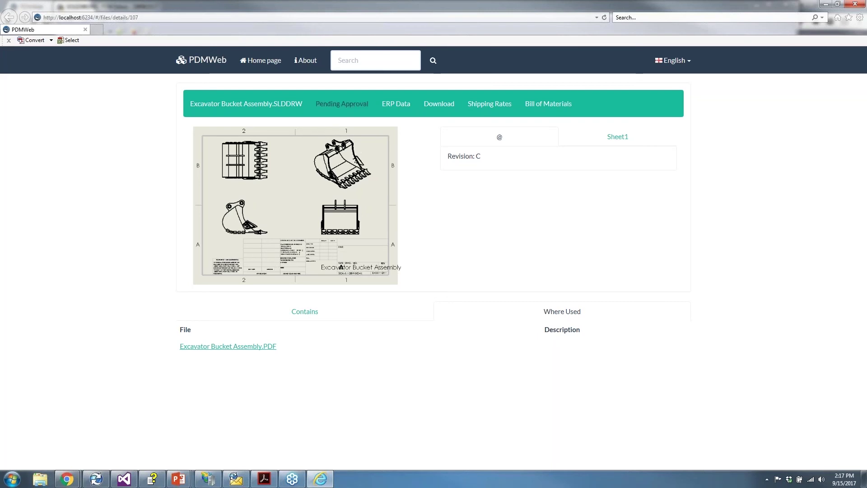
Transition the pending Excavator Bucket Assembly drawing with Release Documents and acknowledge the result
click(344, 107)
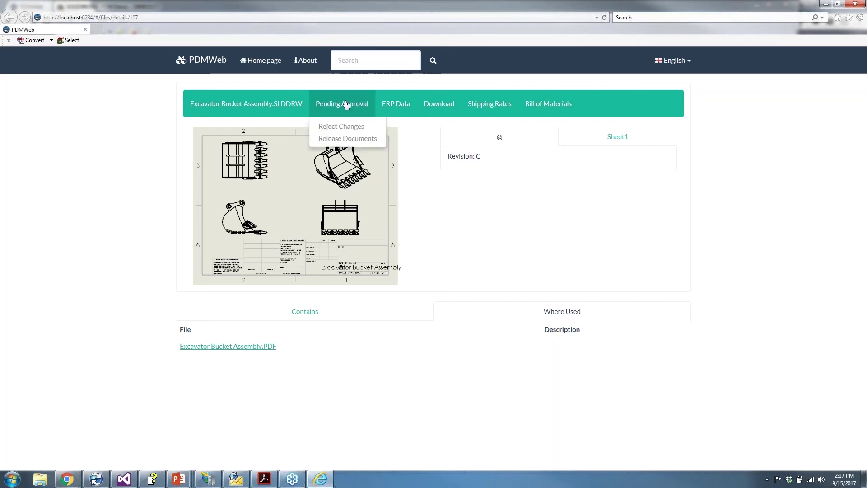
click(364, 141)
click(453, 292)
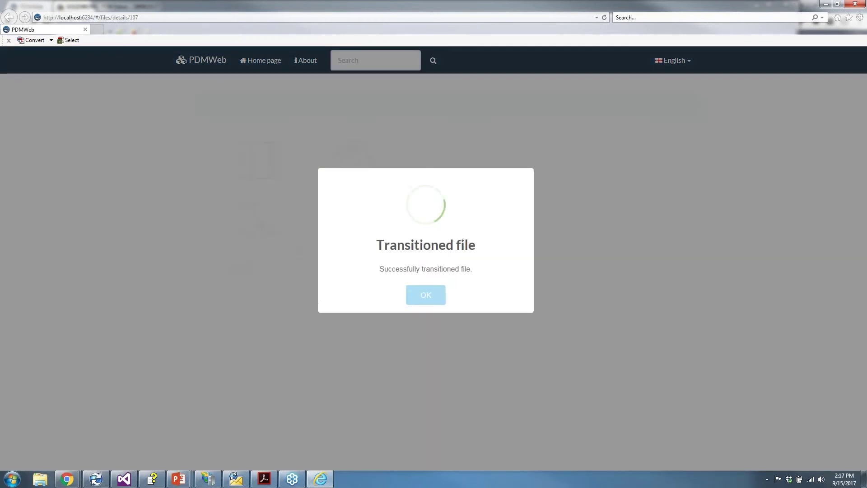
click(433, 298)
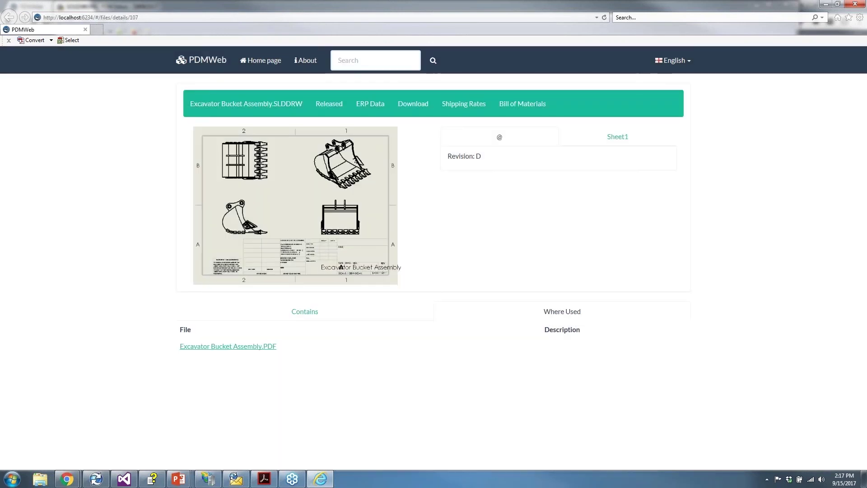